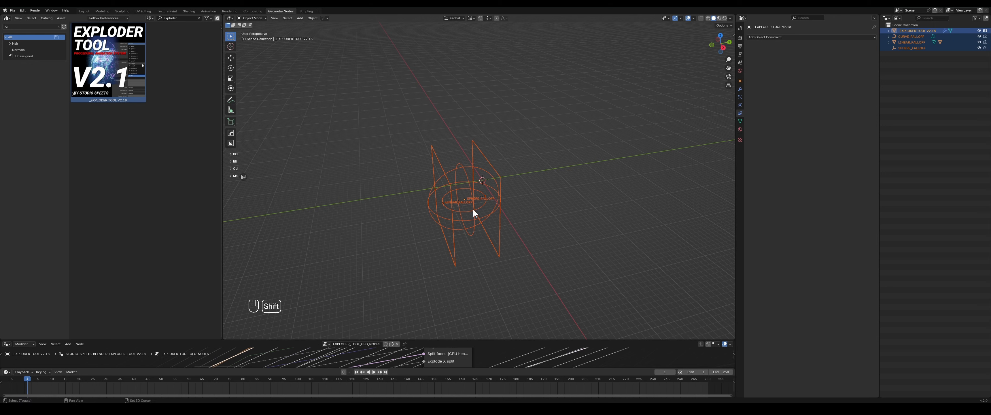
Step: Snap the selected exploder tool objects to the 3D cursor and move them into a new collection named ET
left_click(472, 177)
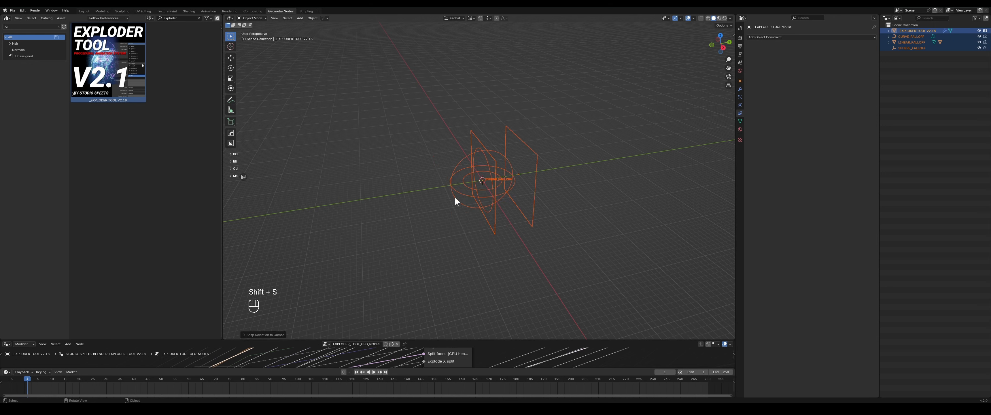
key("m")
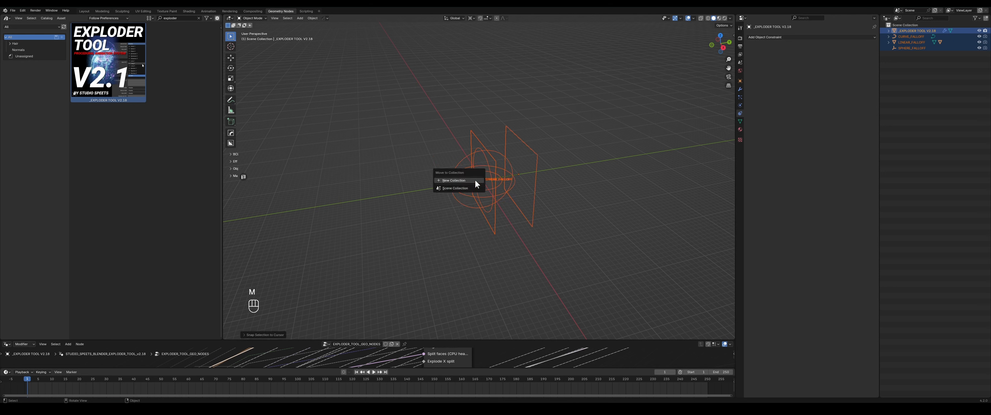
left_click(476, 181)
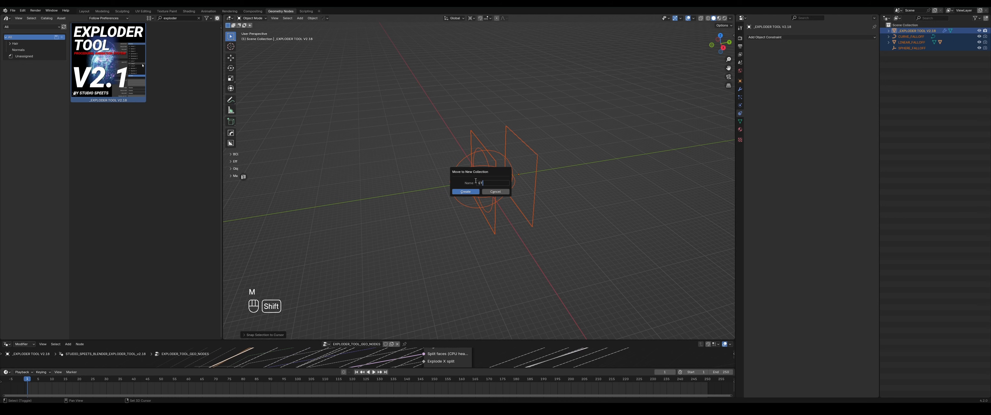
left_click(911, 135)
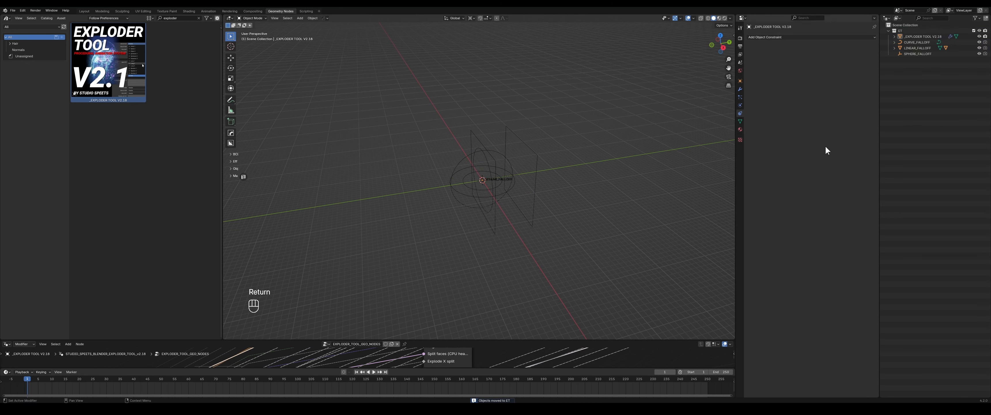
Step: Add an ico sphere mesh and move it up and away from the world origin
key("shift+a")
mouse_move(480, 175)
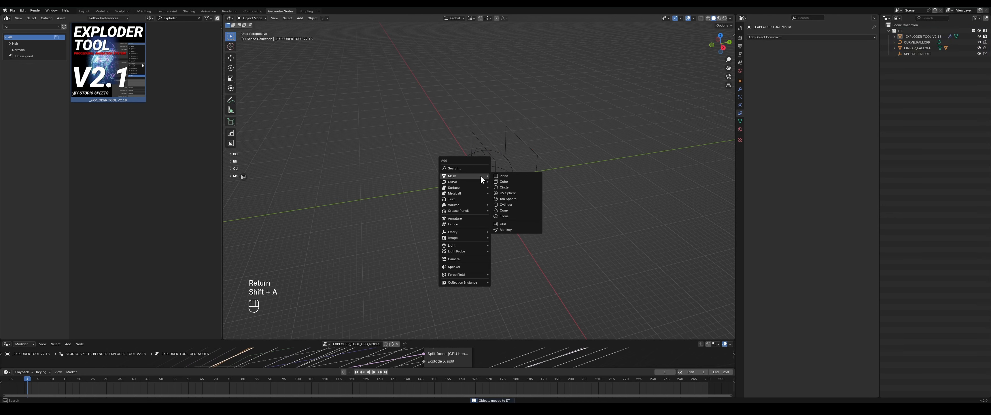
left_click(508, 199)
key("KP_Decimal")
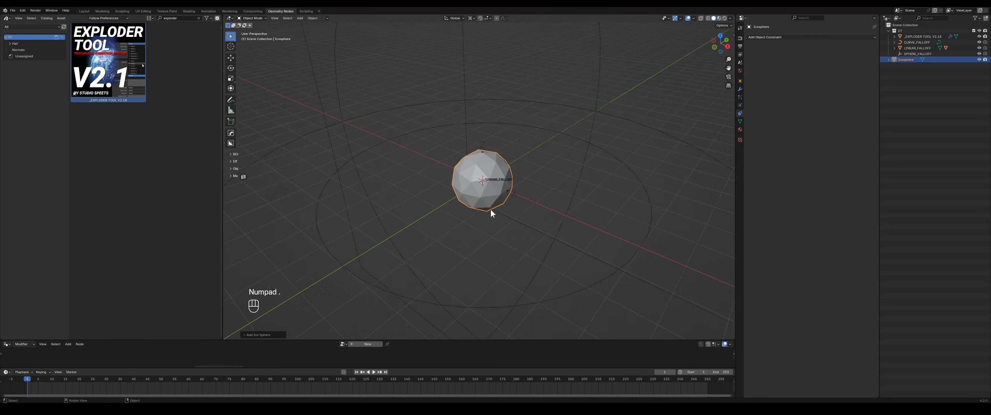
scroll(490, 208, "down", 2)
middle_click_drag(508, 195, 523, 197)
scroll(523, 197, "down", 2)
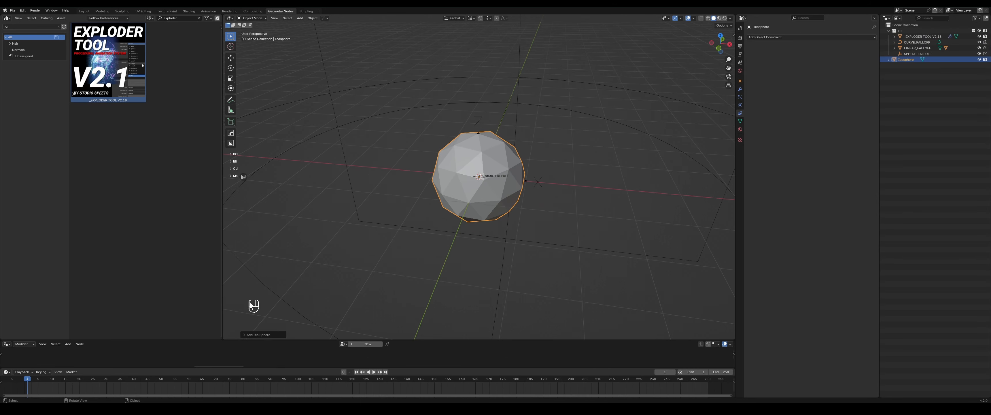
key("g")
left_click(600, 101)
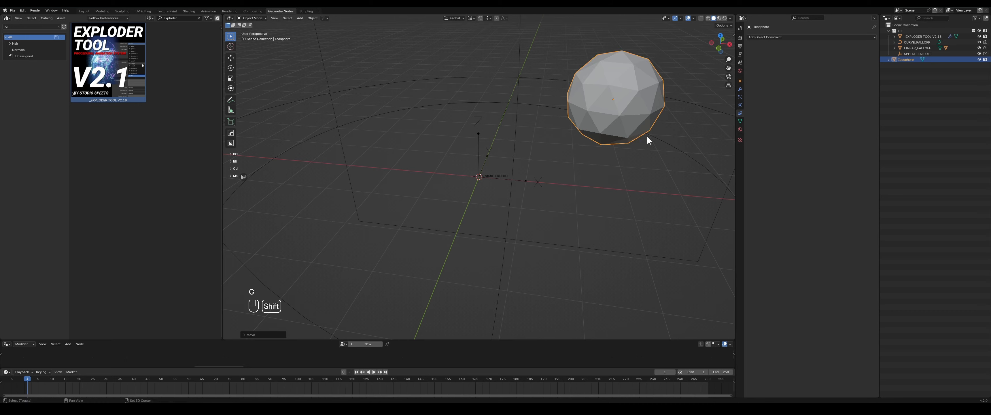
Step: Duplicate the icosphere twice, placing the two copies at separate spots around the origin
key("shift+d")
left_click(406, 54, "shift")
key("shift+d")
left_click(367, 234)
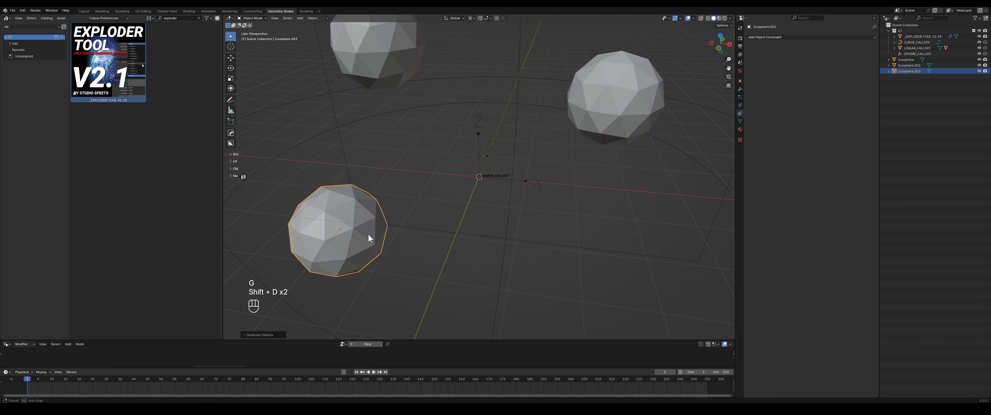
middle_click_drag(368, 233, 428, 210)
middle_click_drag(428, 209, 516, 221, "shift")
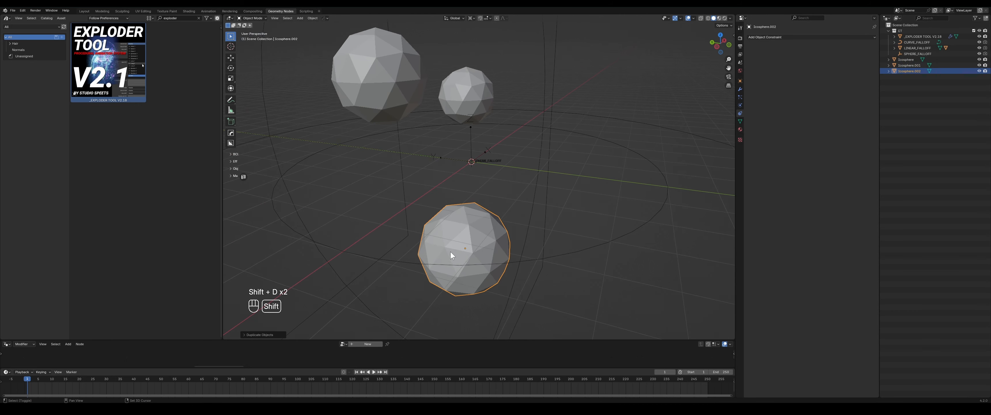
Step: Make a third icosphere duplicate and move it so the four spheres are spread around the origin
key("shift+d")
left_click(562, 138)
middle_click_drag(524, 162, 487, 139)
key("g")
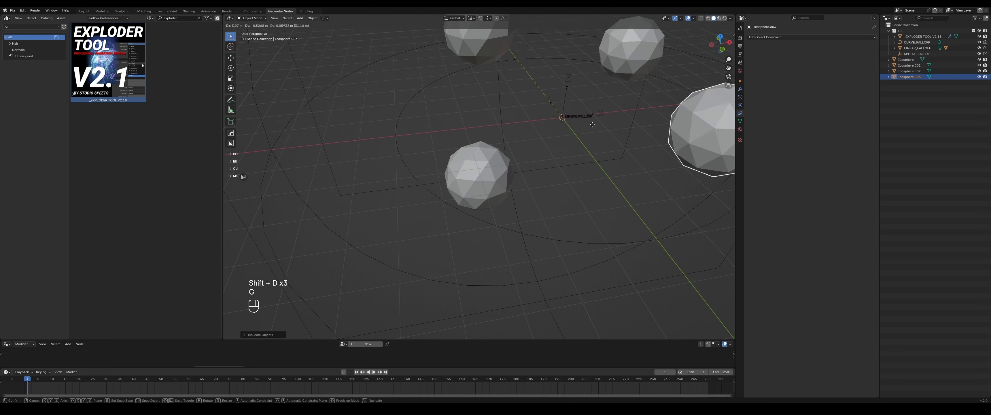
left_click(551, 114)
middle_click_drag(550, 112, 499, 176)
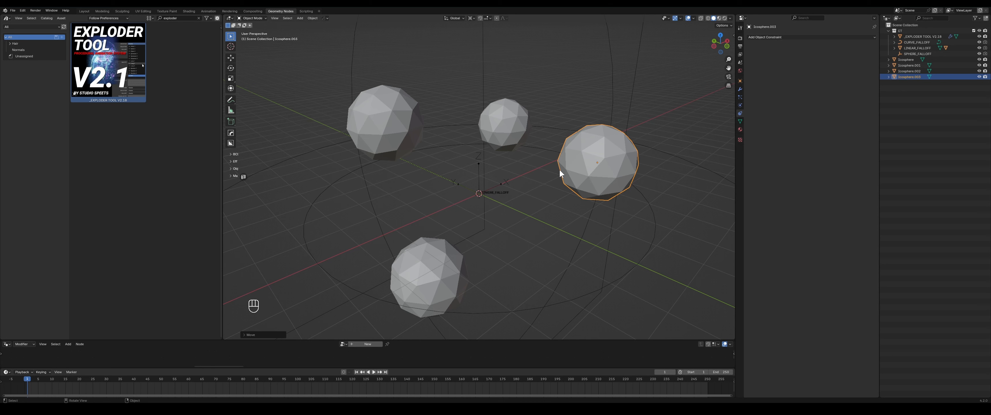
Step: Move all four icospheres into a new collection named OBJECT and exclude that collection from the view layer
left_click(902, 75, "shift")
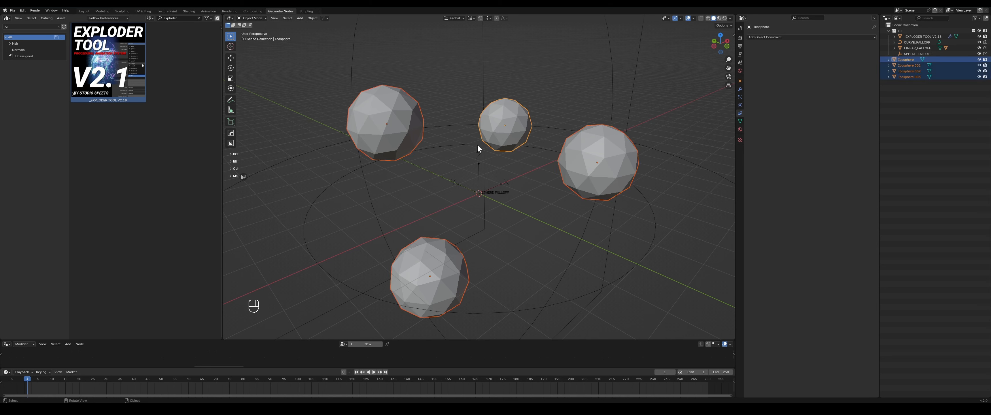
key("m")
left_click(478, 145)
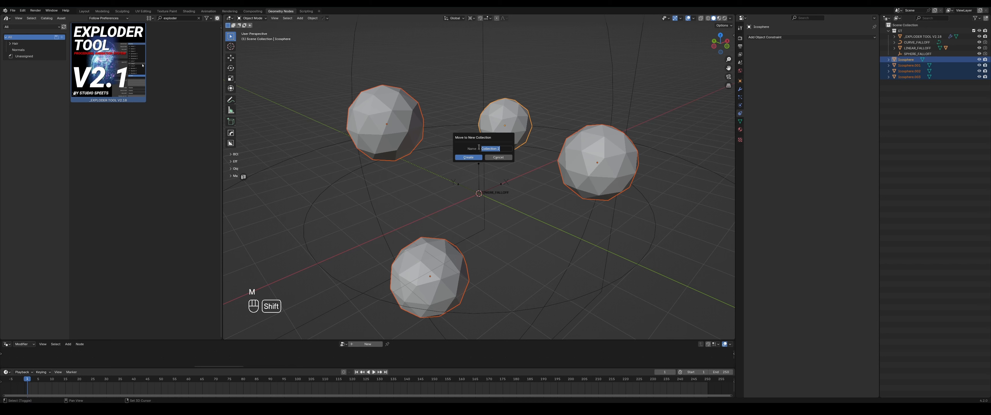
type("OBJECT")
key("Return")
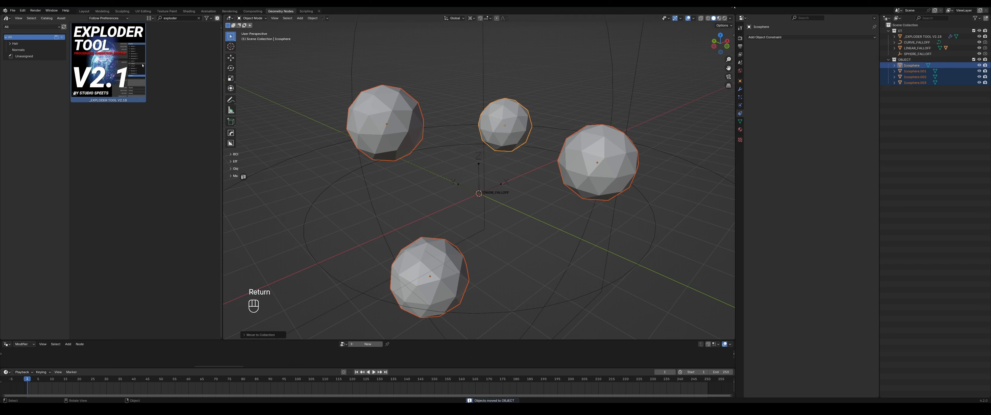
left_click(974, 60)
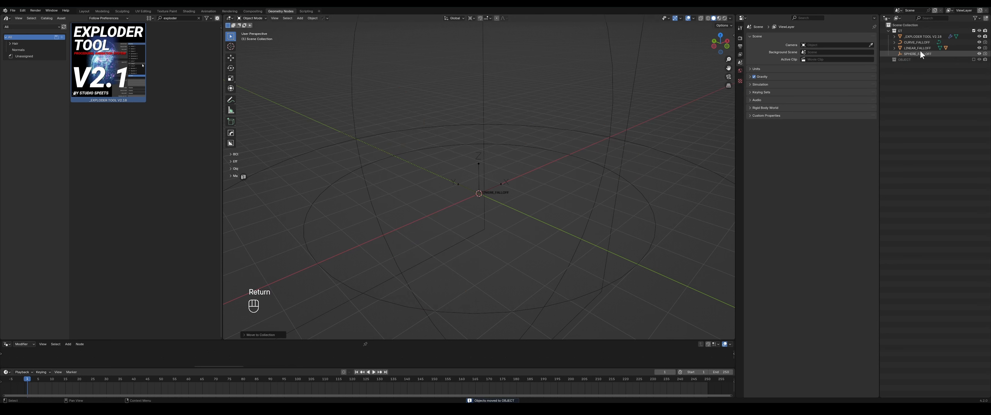
Step: Assign the OBJECT collection to LAYER 1 in the exploder tool's modifier settings
left_click(919, 37)
left_click(740, 88)
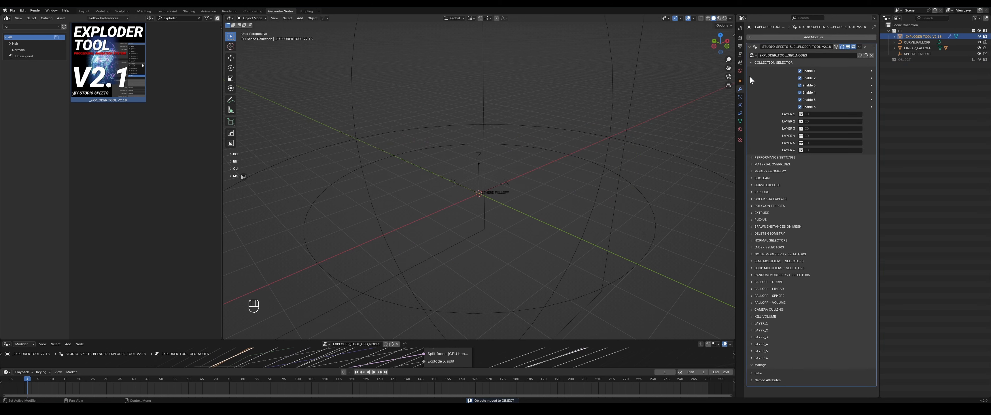
left_click(803, 113)
left_click(812, 130)
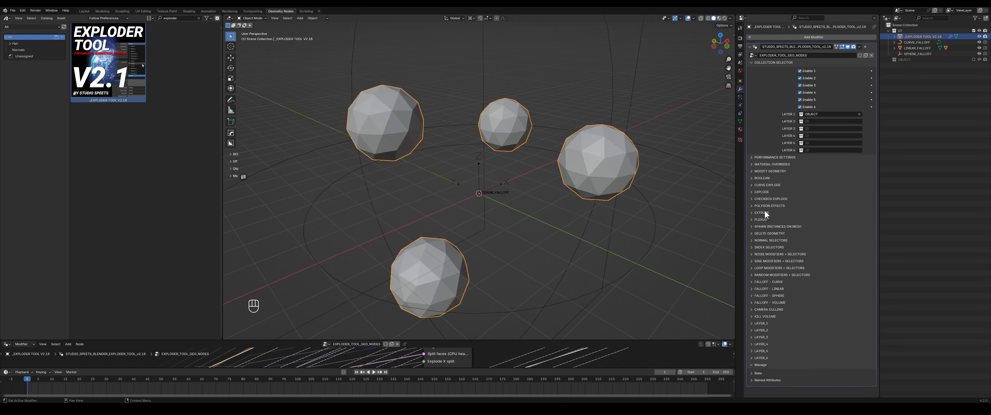
Step: Expand the modifier's EXPLODE section and review its position, rotation and scale settings
left_click(762, 191)
scroll(766, 222, "down", 4)
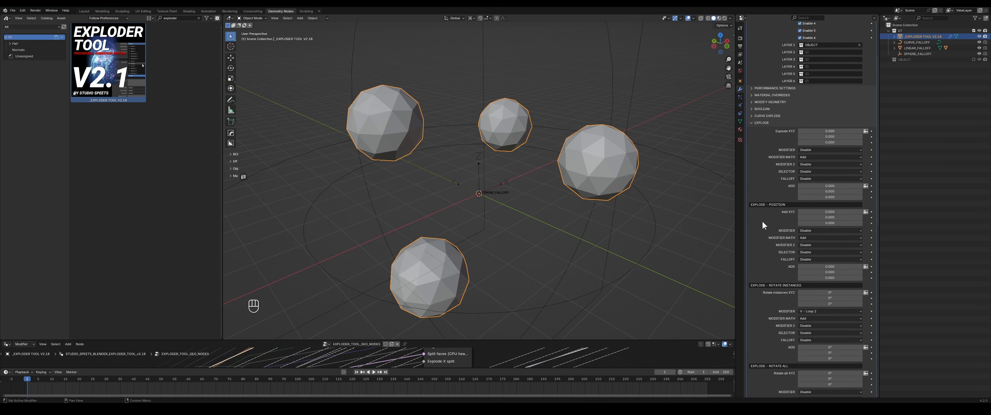
scroll(763, 117, "down", 3)
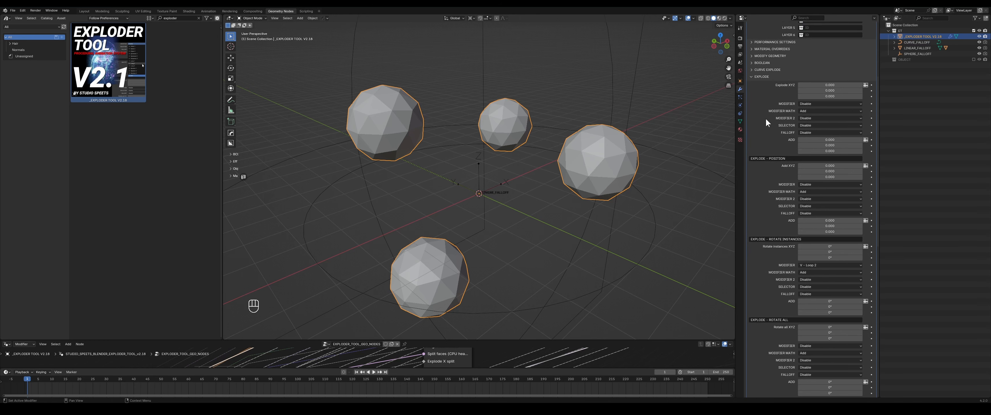
scroll(766, 117, "down", 4)
scroll(764, 119, "up", 4)
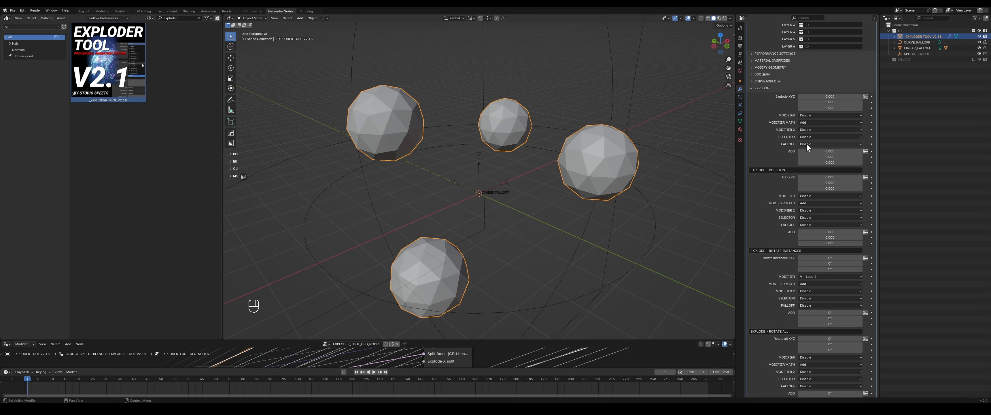
scroll(806, 189, "down", 1)
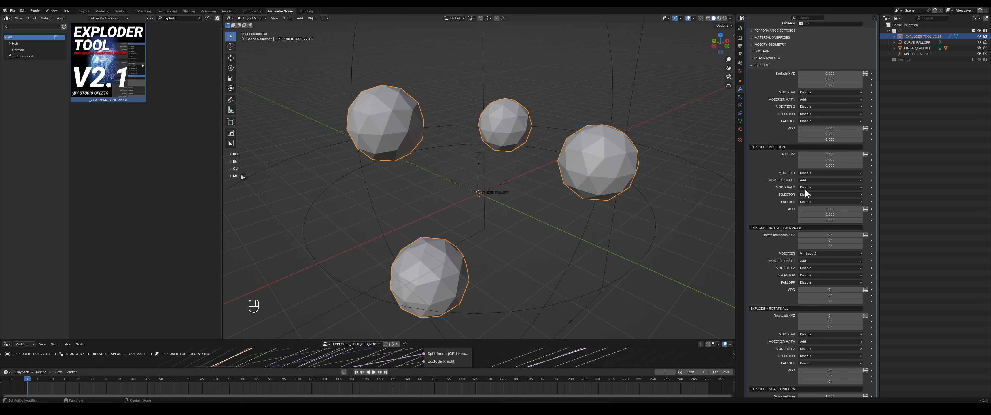
scroll(797, 212, "down", 4)
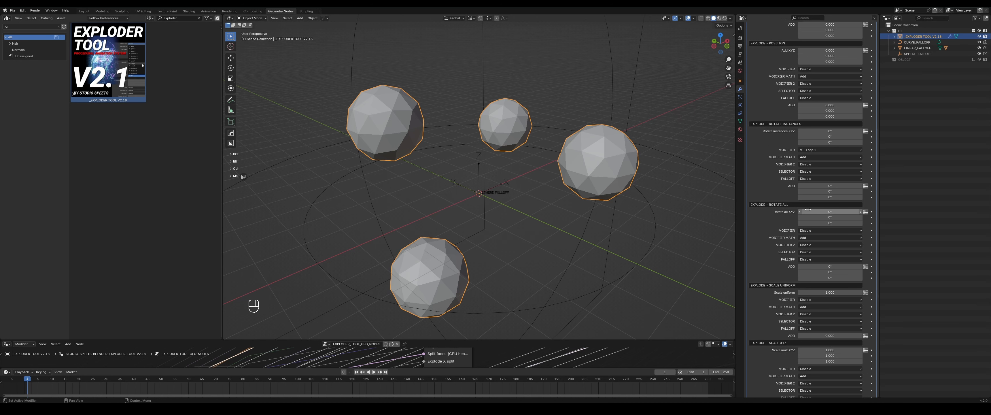
scroll(808, 216, "down", 1)
scroll(813, 253, "down", 4)
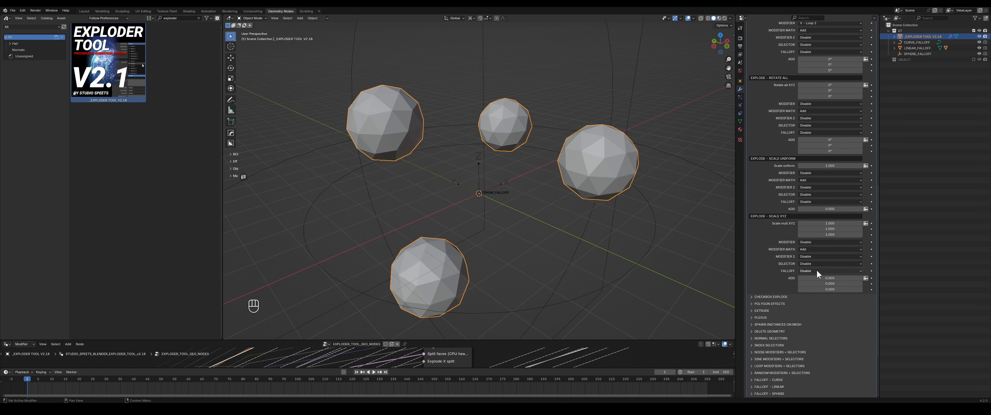
scroll(823, 259, "up", 2)
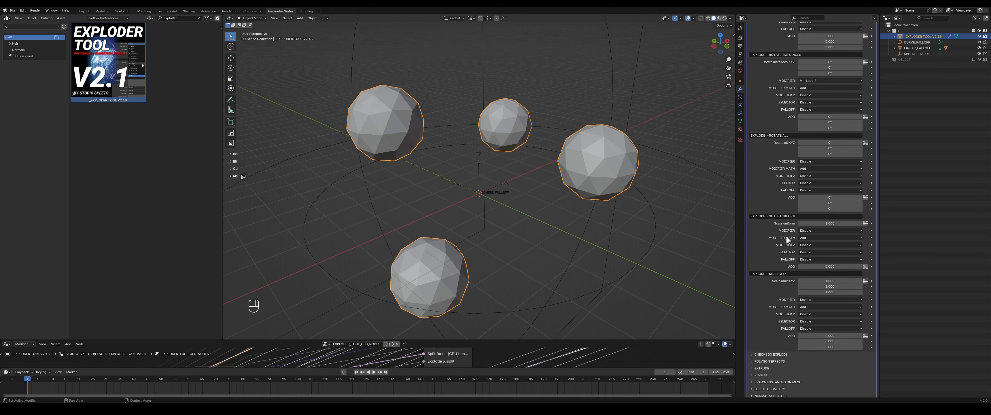
Step: Set the MODIFIER under EXPLODE - SCALE UNIFORM to V - Noise 1 and play the animation
left_click(815, 230)
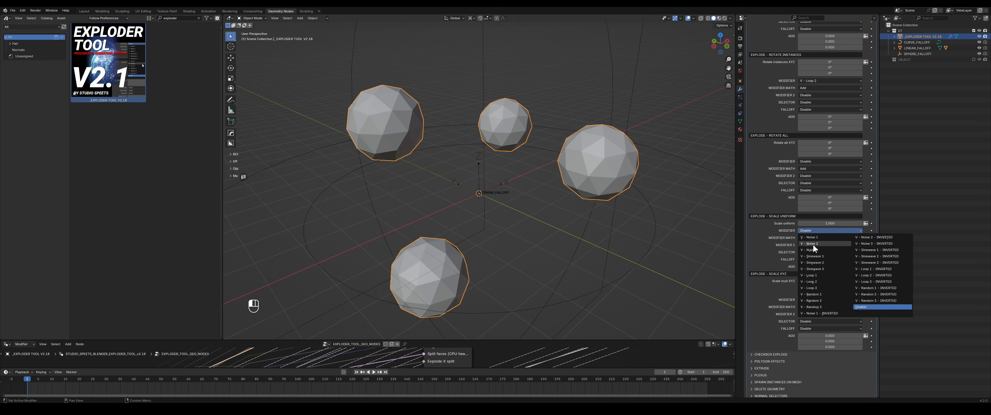
left_click(813, 238)
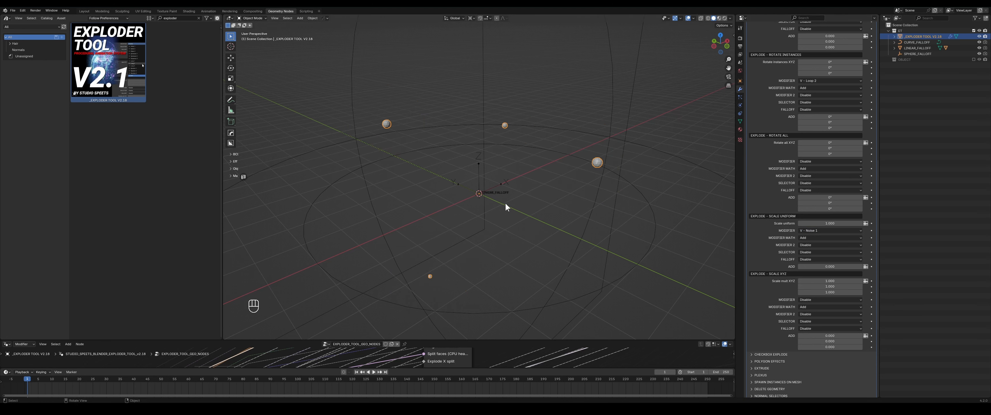
key("space")
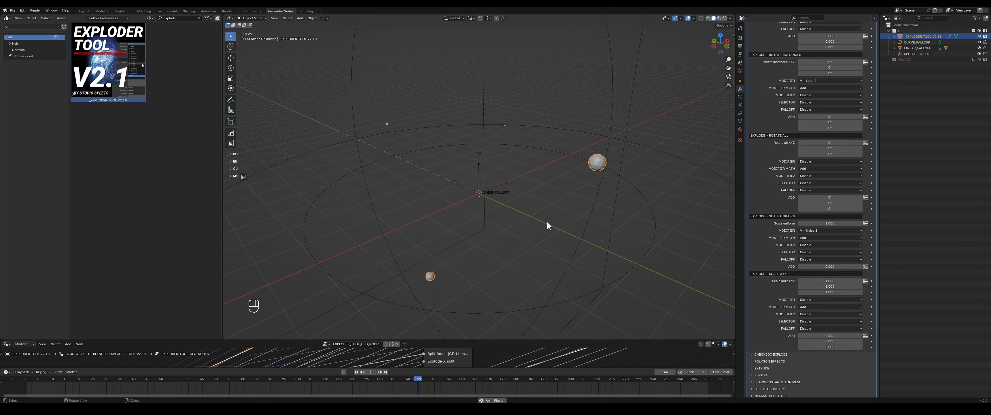
middle_click_drag(538, 223, 513, 227)
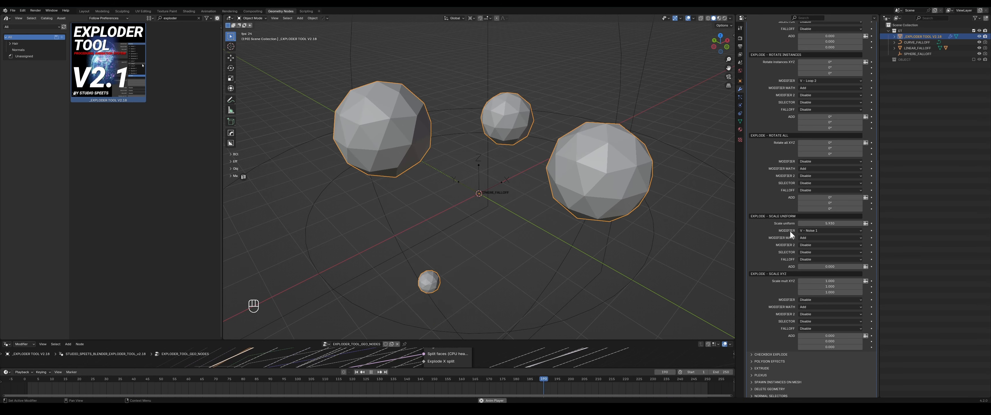
Step: Set Scale uniform to 5 and raise the ADD value in the EXPLODE - SCALE UNIFORM settings
left_click(826, 223)
type("5")
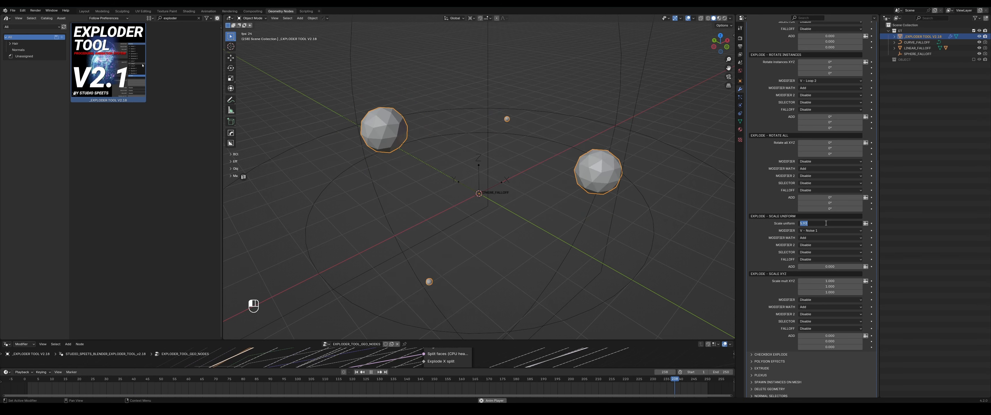
key("Return")
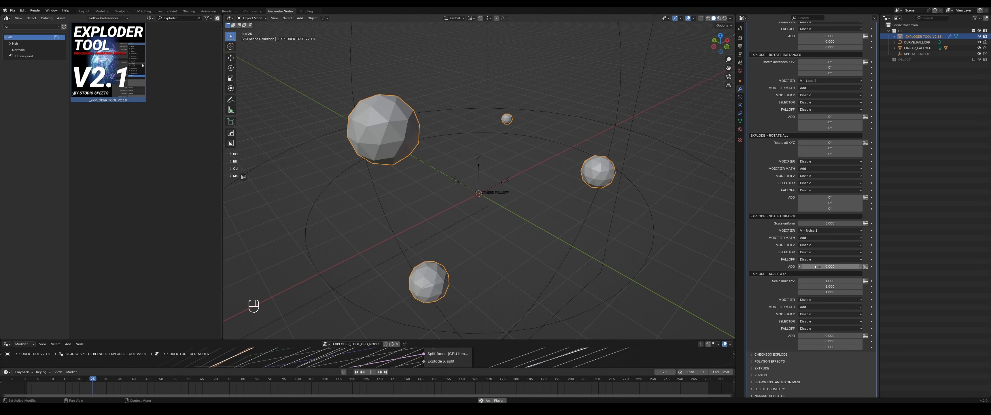
left_click_drag(820, 266, 881, 266)
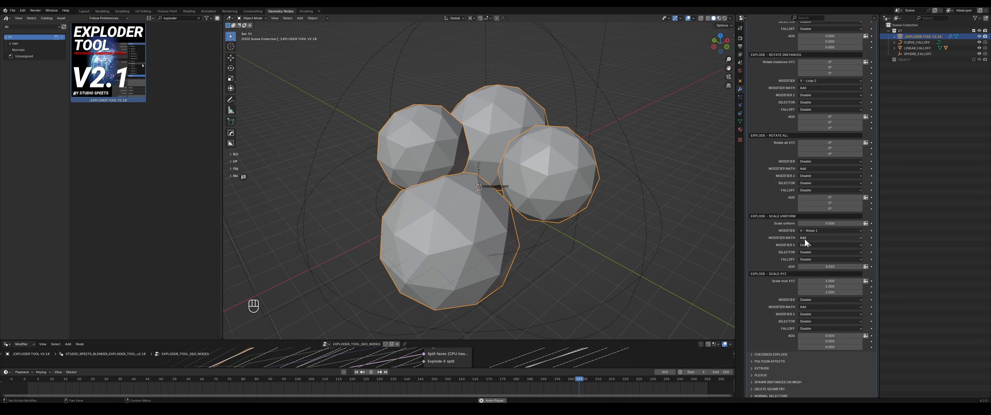
Step: Set Scale uniform to 1 and lower the ADD value in the EXPLODE - SCALE UNIFORM settings
left_click(832, 223)
type("1")
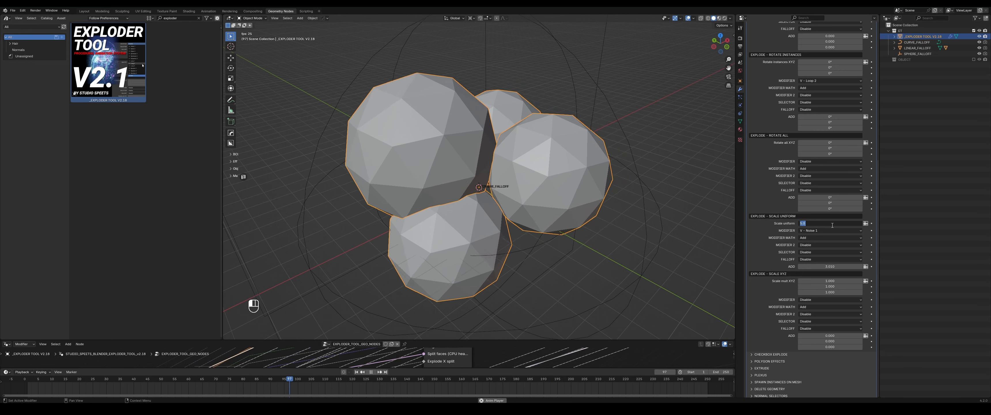
key("Return")
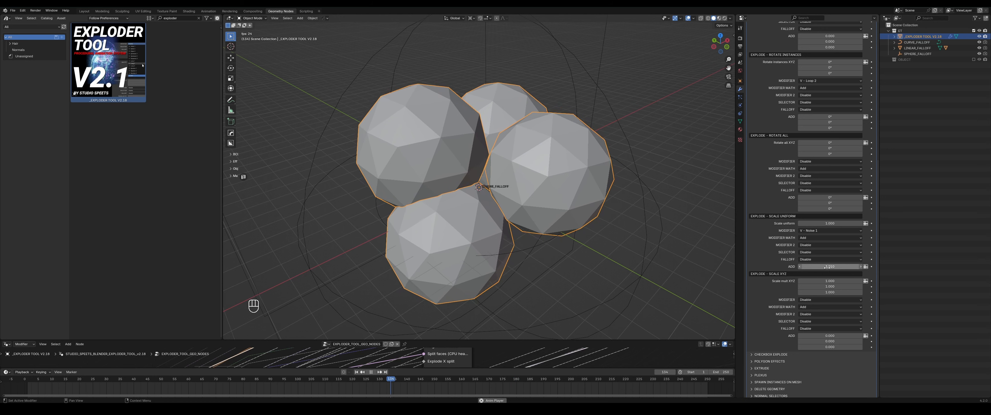
left_click_drag(828, 267, 802, 267)
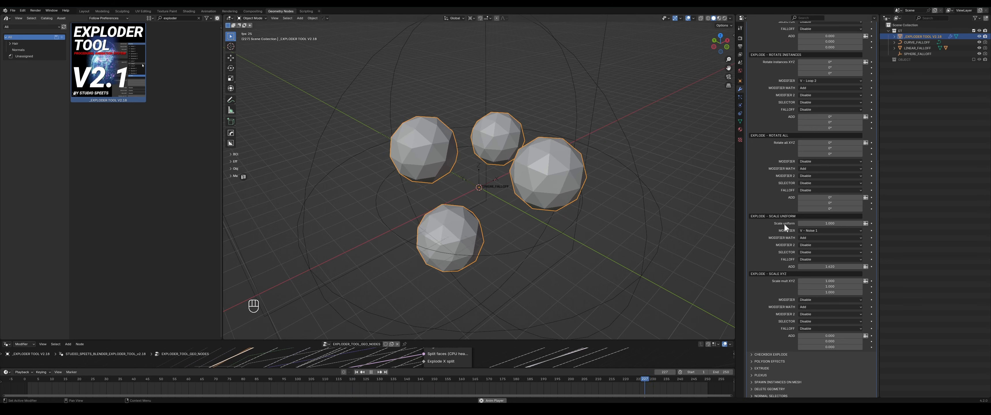
Step: Raise Scale uniform to about 4.7 and lower the ADD value in the EXPLODE - SCALE UNIFORM settings
left_click_drag(808, 223, 862, 223)
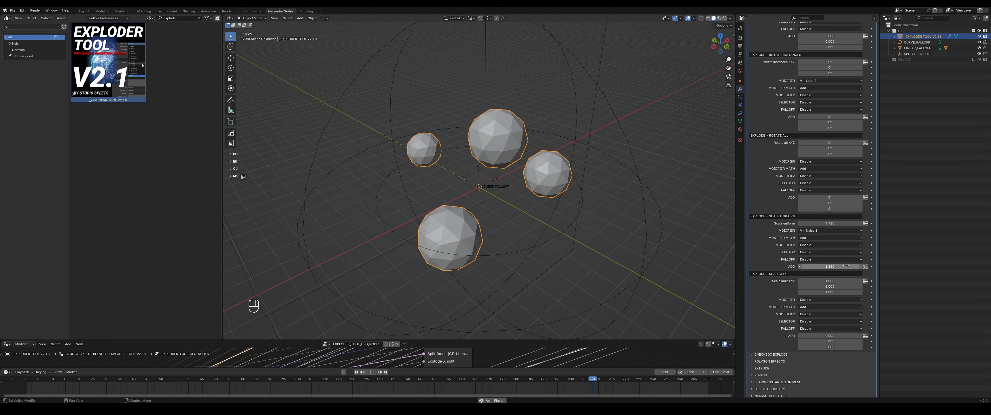
left_click_drag(830, 267, 806, 266)
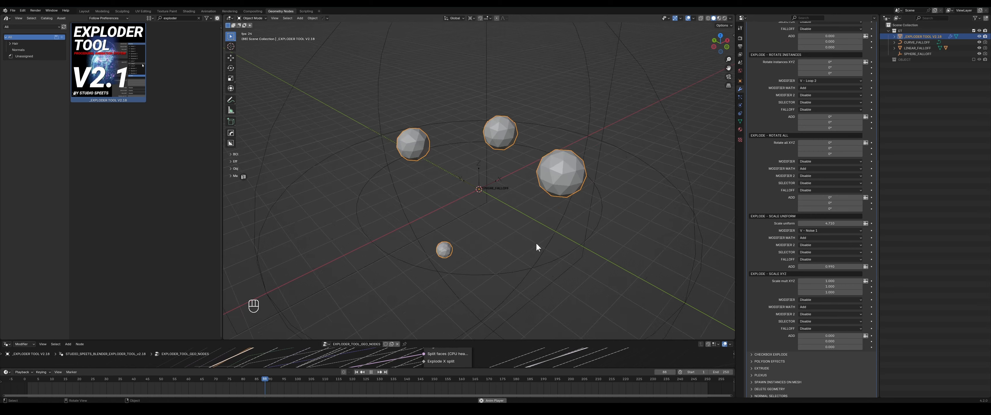
Step: Disable the MODIFIER under EXPLODE - SCALE UNIFORM and reset Scale uniform to 1 and ADD to 0
left_click(813, 231)
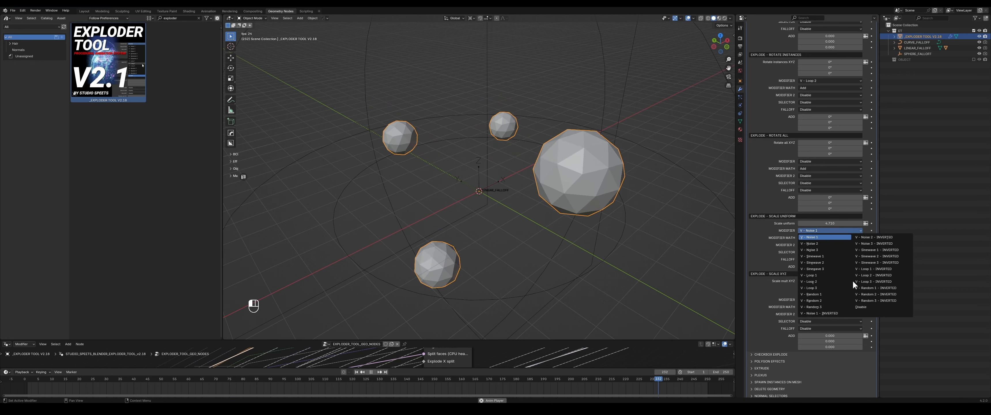
left_click(861, 307)
left_click(829, 223)
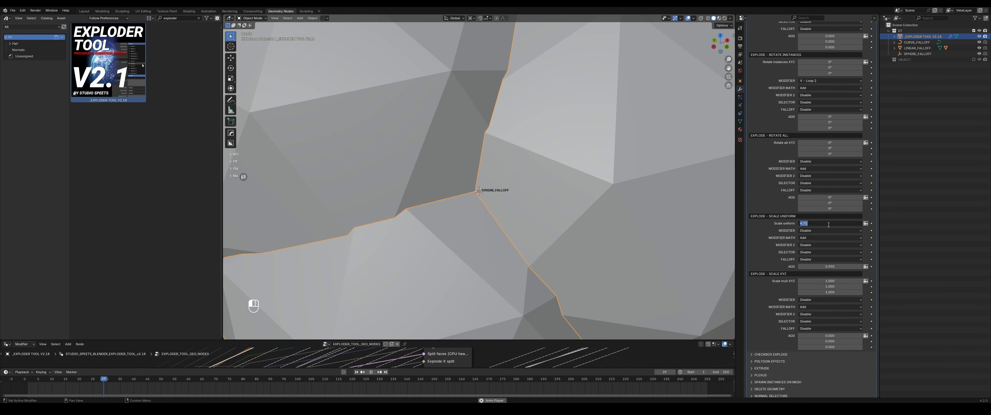
type("1")
key("Return")
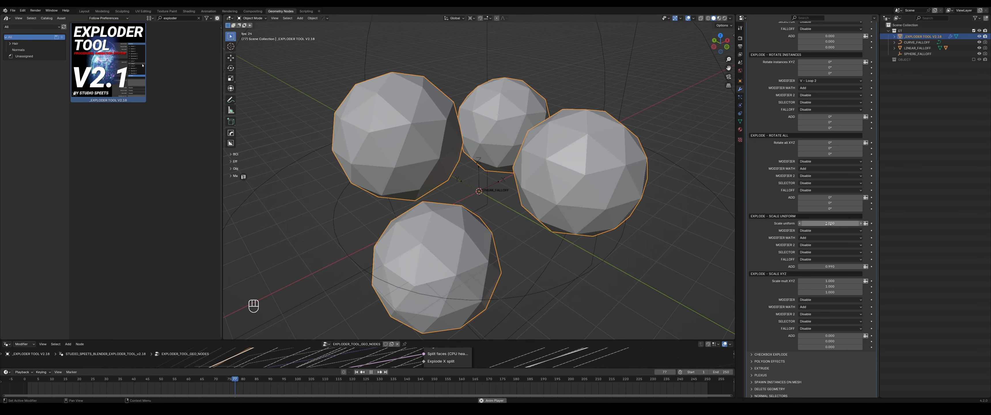
left_click(826, 266)
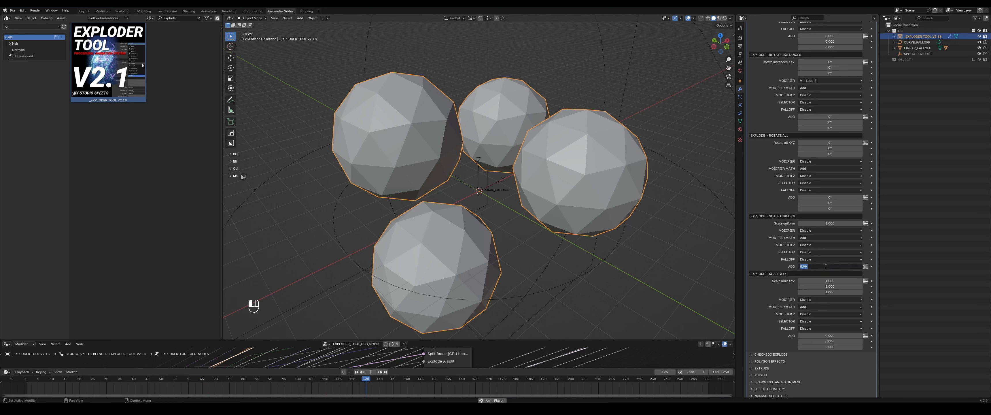
type("0")
key("Return")
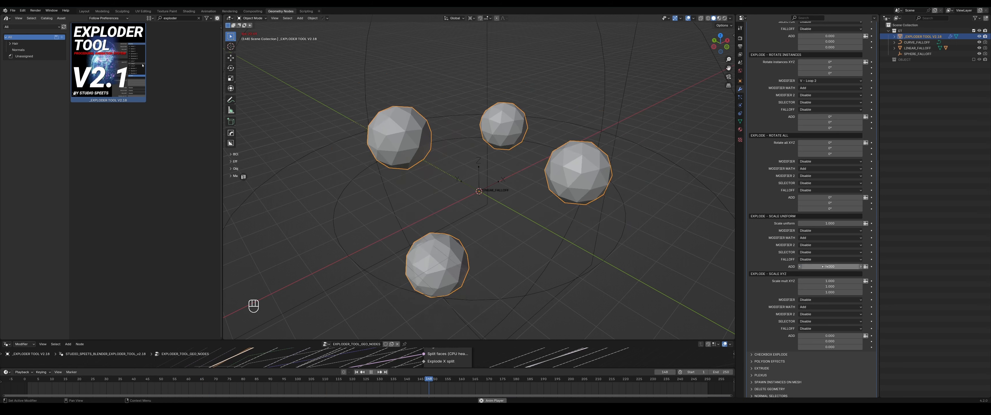
Step: Set the MODIFIER under EXPLODE - SCALE UNIFORM back to V - Noise 1 and watch the spheres' scale animation
left_click(800, 231)
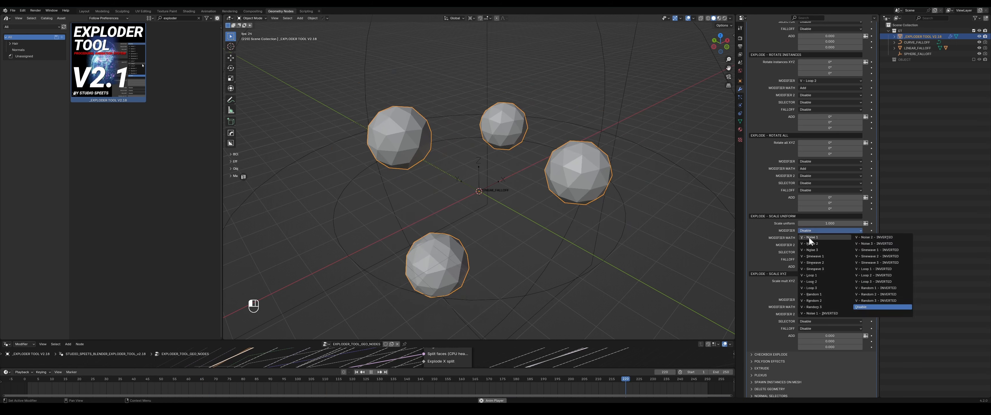
left_click(808, 237)
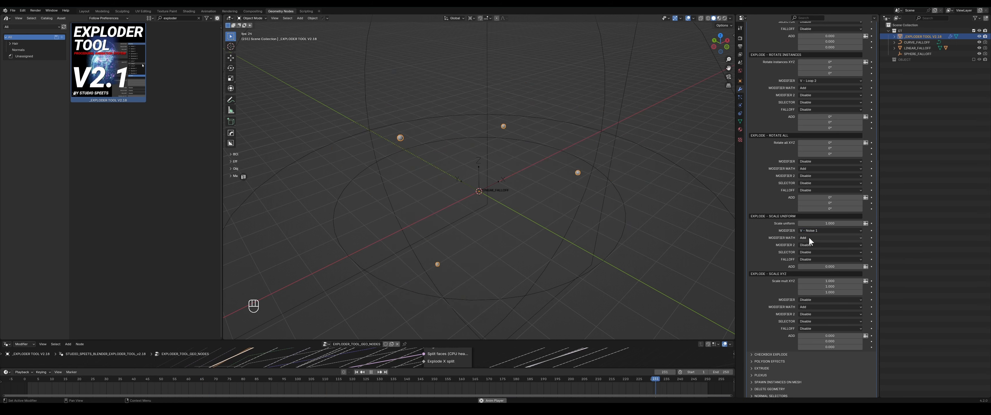
left_click(825, 223)
left_click(783, 227)
middle_click_drag(581, 192, 540, 225)
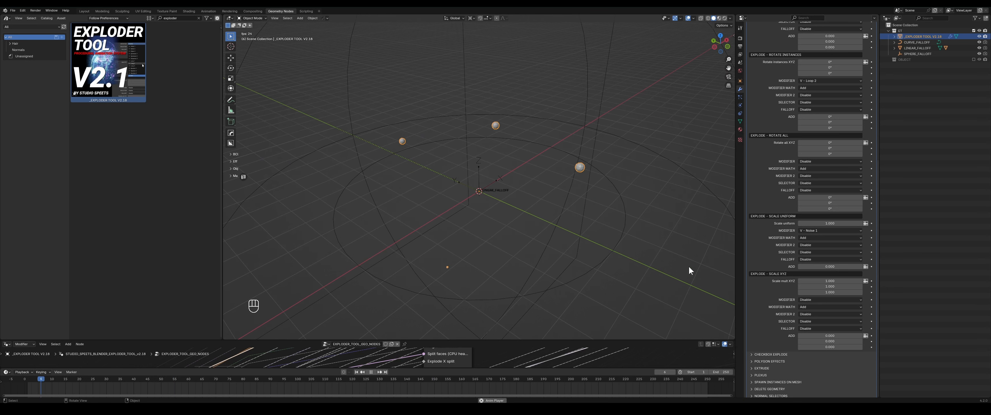
Step: Expand the POLYGON EFFECTS section and review its split edges, explode, displace, scale and rotate settings
scroll(776, 223, "down", 4)
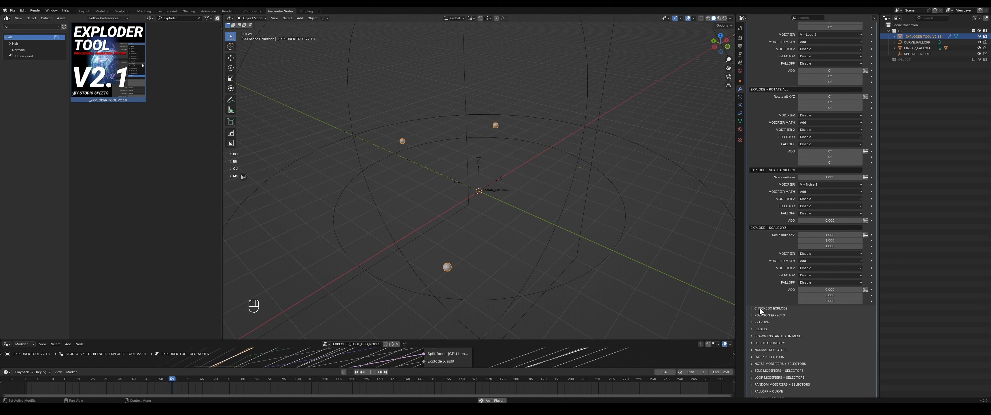
left_click(760, 314)
scroll(766, 275, "down", 12)
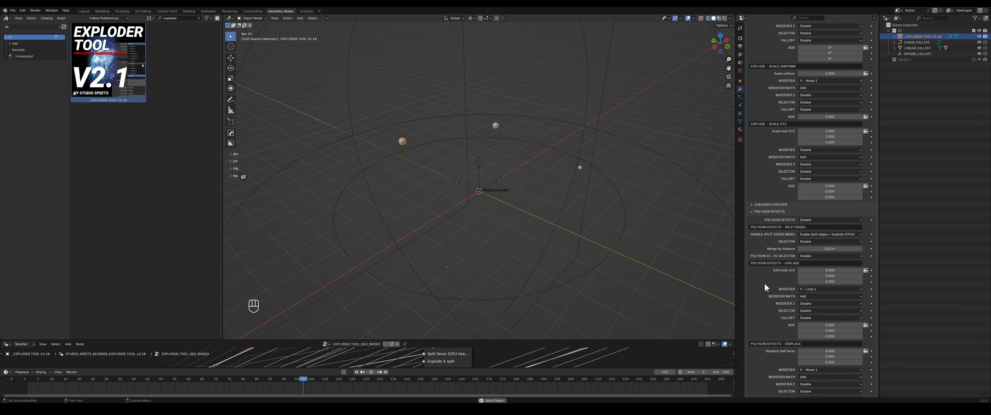
scroll(763, 287, "up", 1)
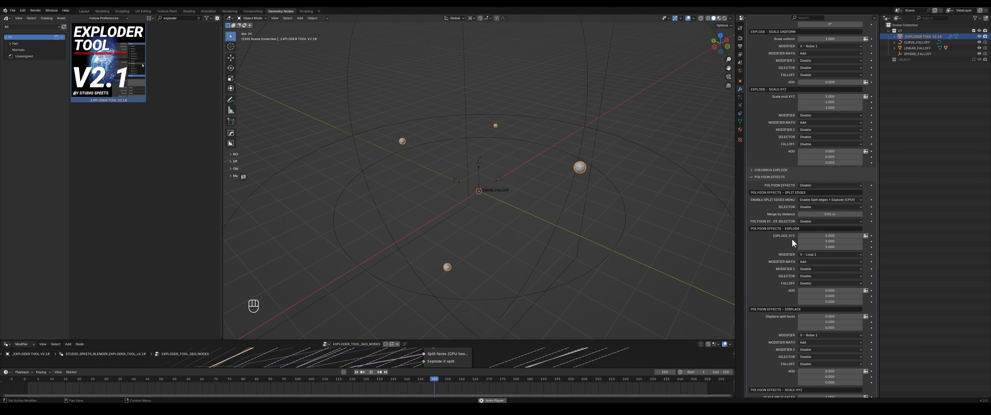
scroll(802, 239, "down", 14)
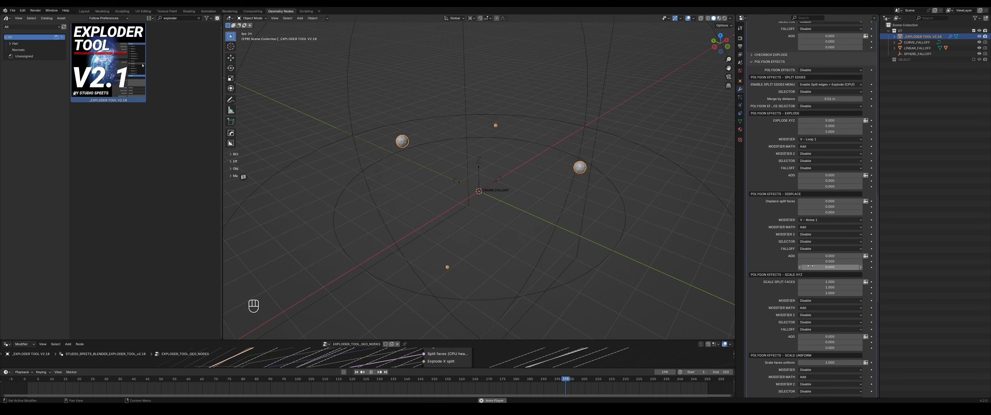
scroll(790, 303, "down", 12)
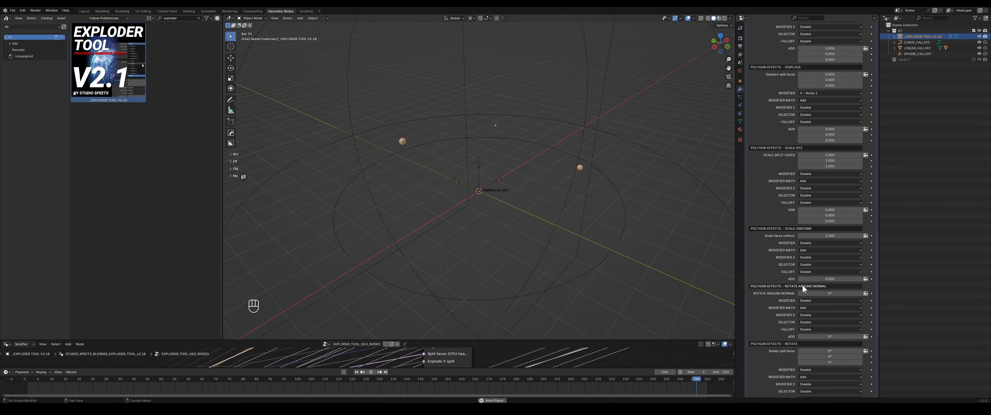
scroll(788, 303, "down", 5)
Step: Expand the EXTRUDE section and review the settings of its four extrude levels
left_click(763, 312)
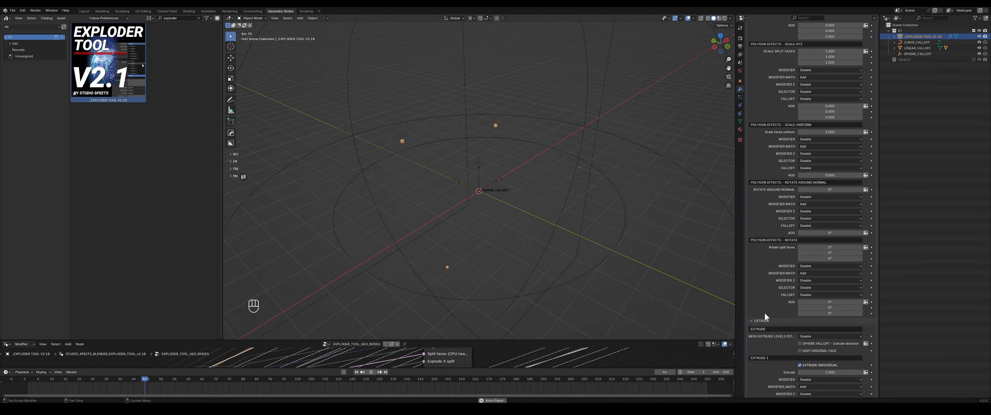
scroll(768, 300, "down", 7)
scroll(772, 285, "down", 10)
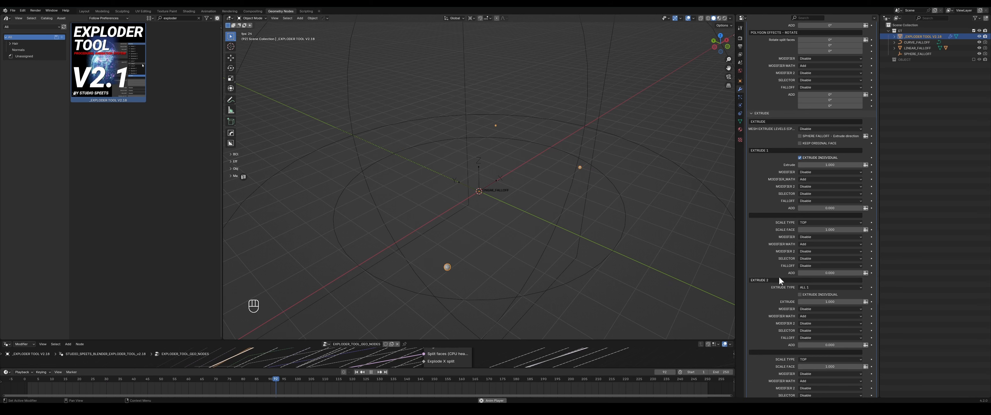
scroll(766, 255, "down", 5)
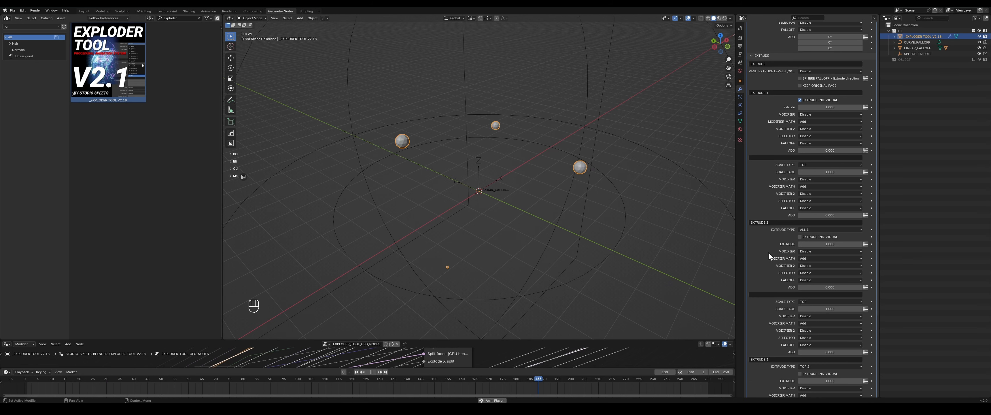
scroll(768, 253, "down", 11)
scroll(769, 253, "down", 14)
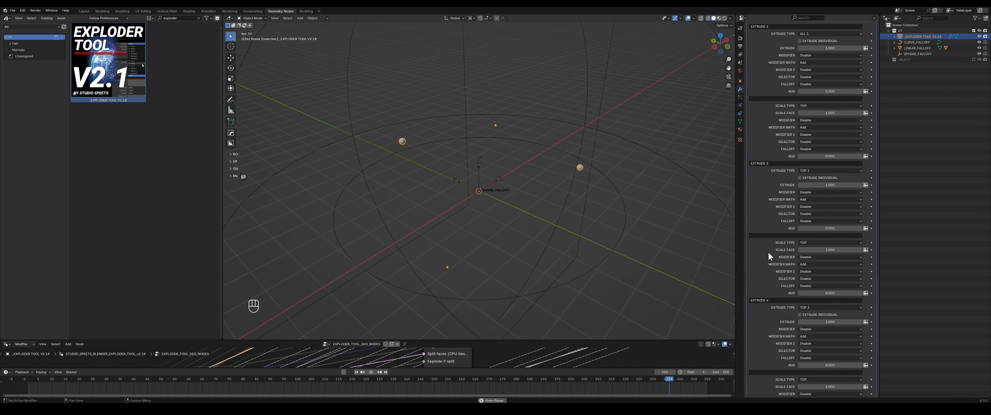
scroll(772, 262, "down", 5)
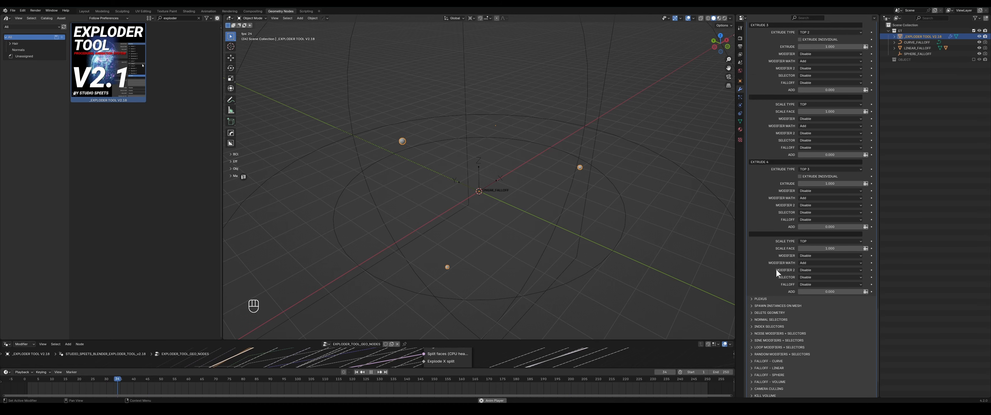
Step: Expand the PLEXUS and SPAWN INSTANCES ON MESH sections and review their settings
left_click(764, 284)
scroll(763, 285, "down", 1)
scroll(764, 285, "down", 10)
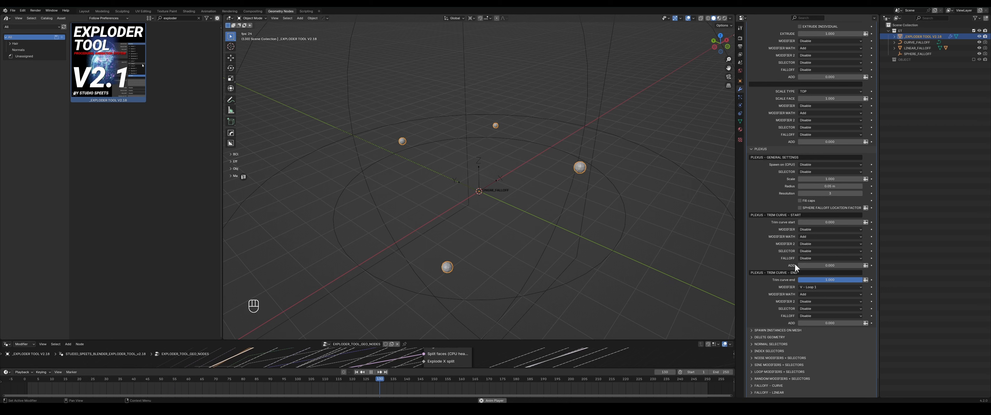
scroll(797, 247, "down", 5)
left_click(768, 273)
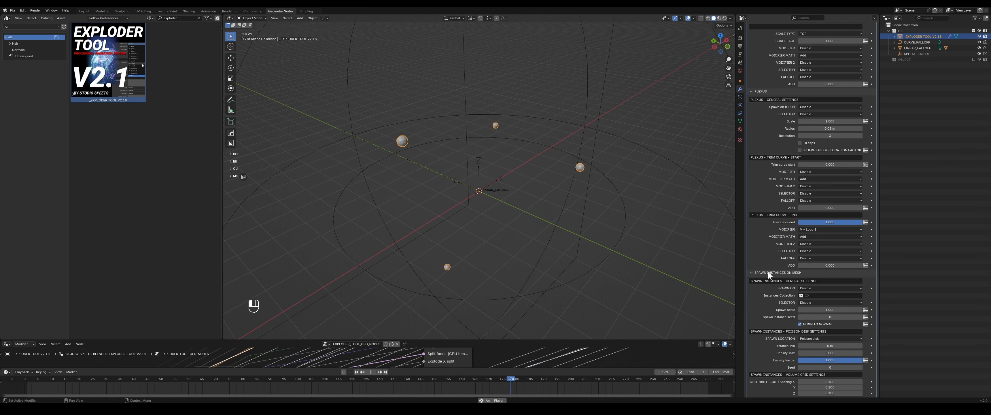
scroll(769, 260, "down", 6)
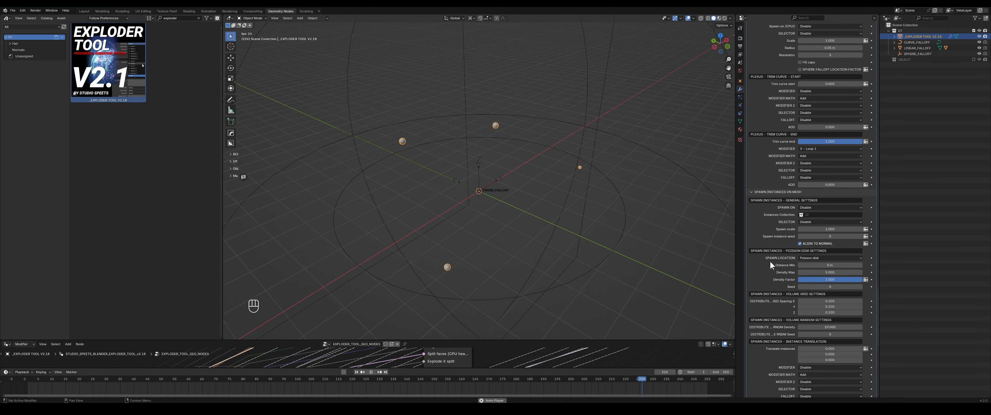
Step: Return to the EXTRUDE section of the modifier and collapse it
scroll(776, 261, "up", 20)
scroll(783, 270, "up", 20)
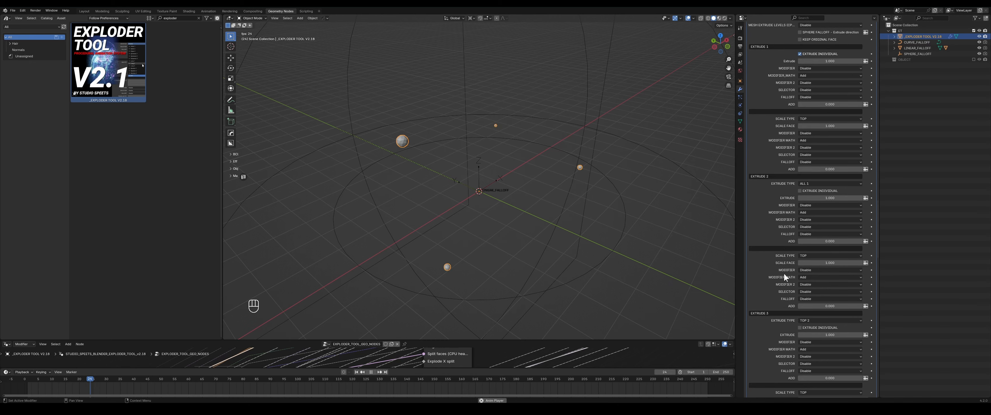
scroll(779, 269, "up", 3)
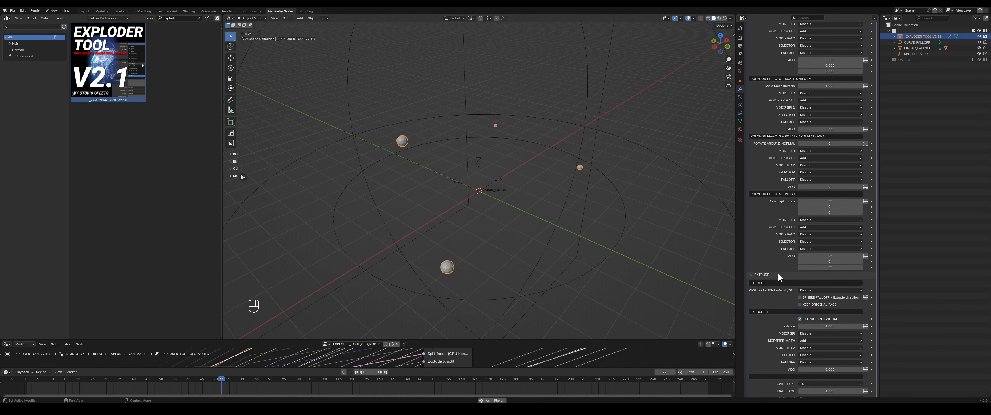
left_click(761, 240)
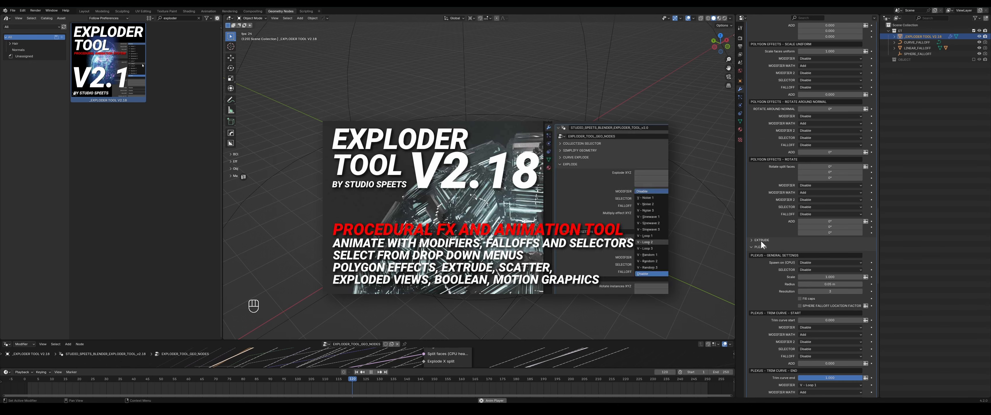